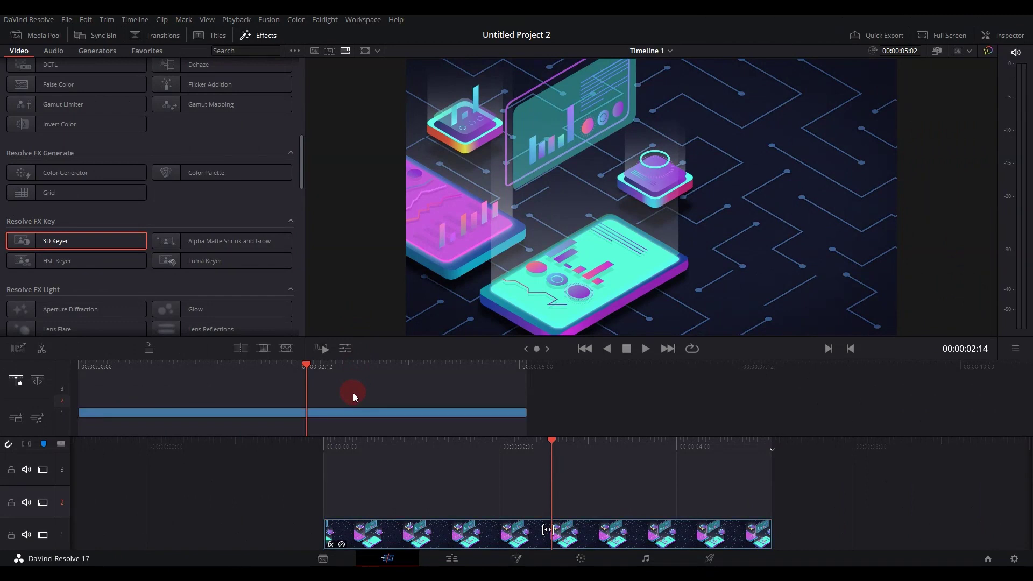
Play back the timeline to preview the animated background clip
key("space")
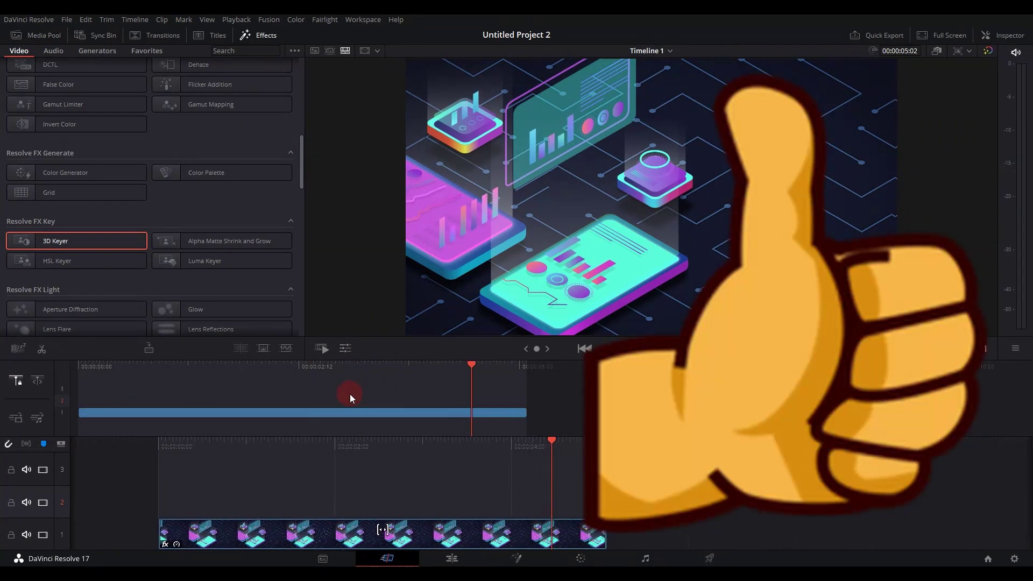
key("space")
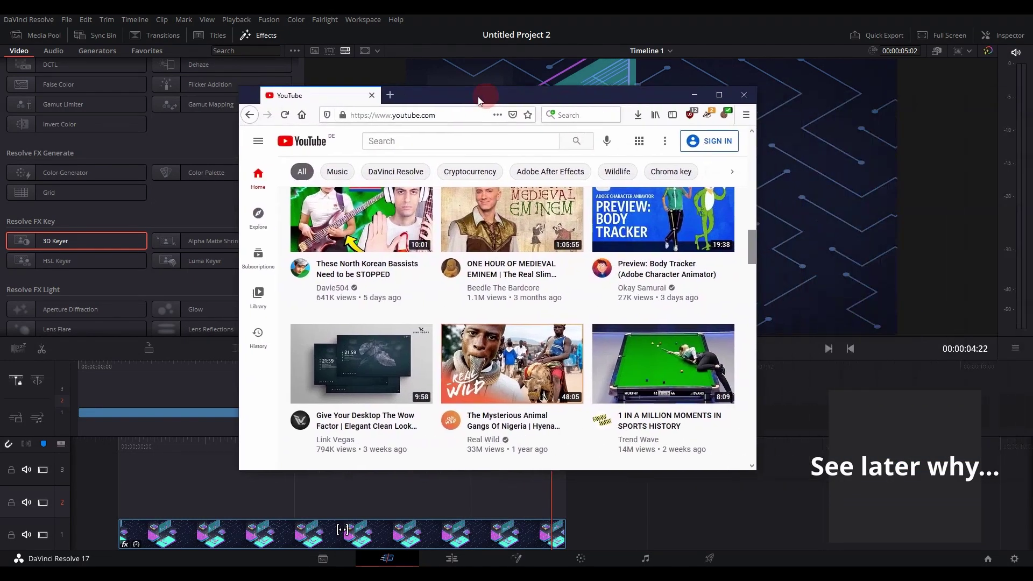
Search YouTube in the web browser for "green screen subscribe button"
left_click(435, 143)
type("gree")
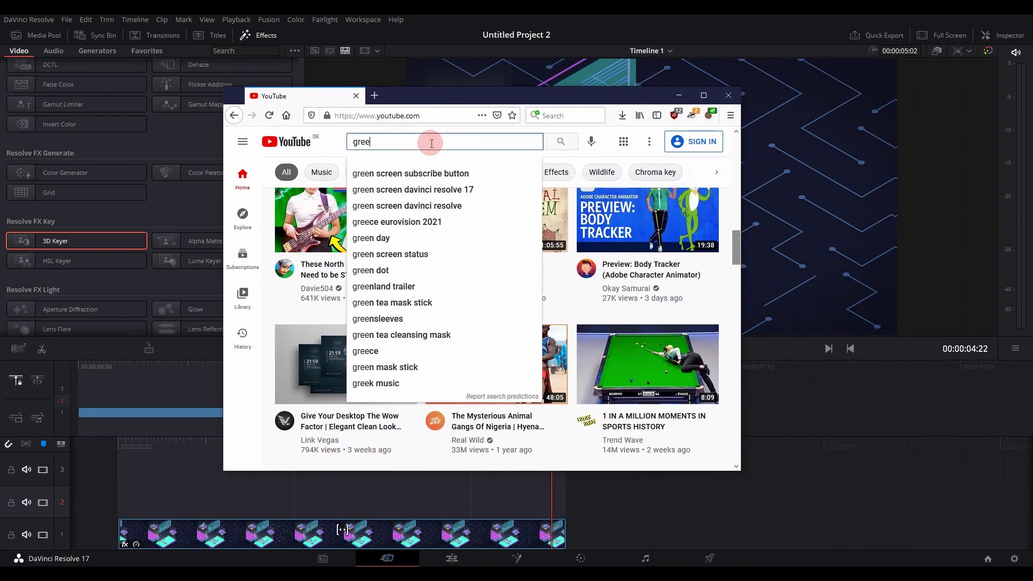
type("n s")
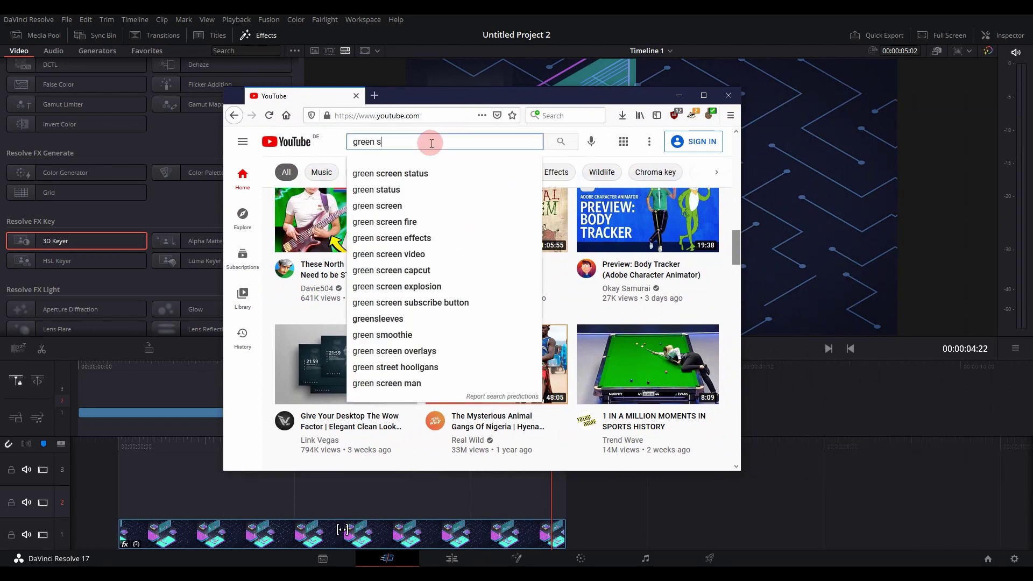
type("creen ")
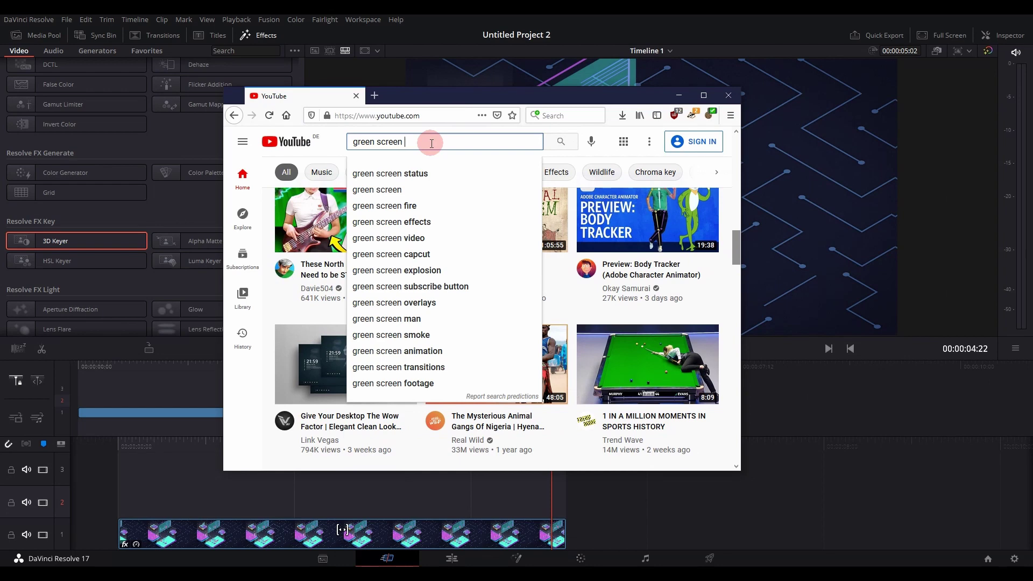
type("su")
left_click(430, 173)
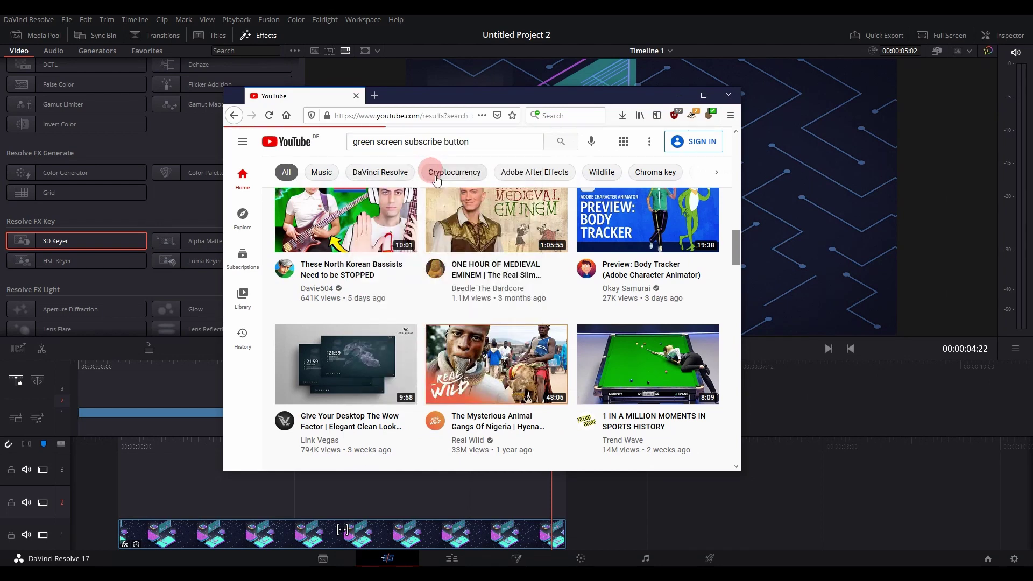
left_click(519, 245)
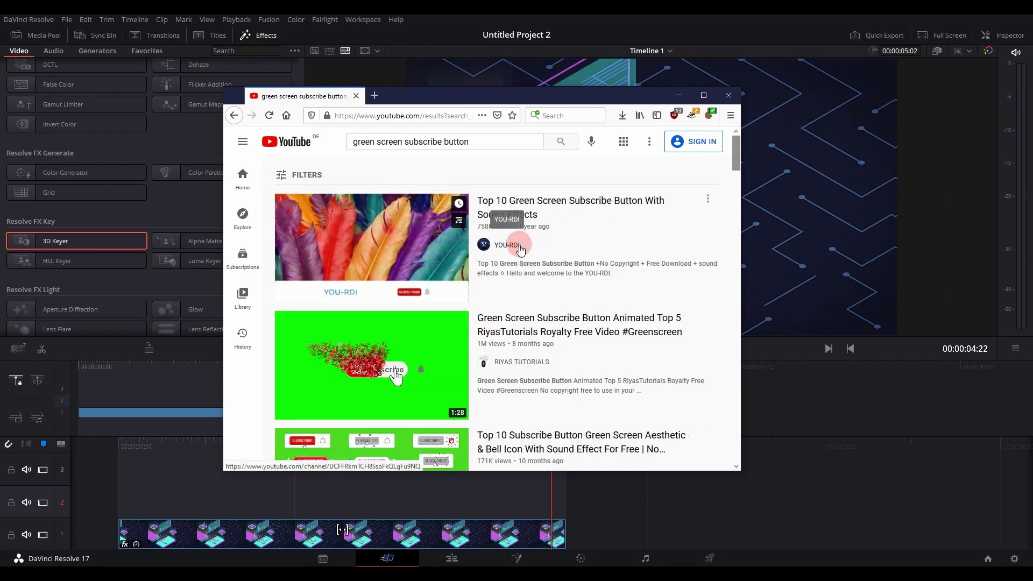
Browse the search results and open the "Youtube Animated Green screen Subscribe button with bell icon sound" video
scroll(501, 312, "down", 3)
scroll(388, 332, "up", 1)
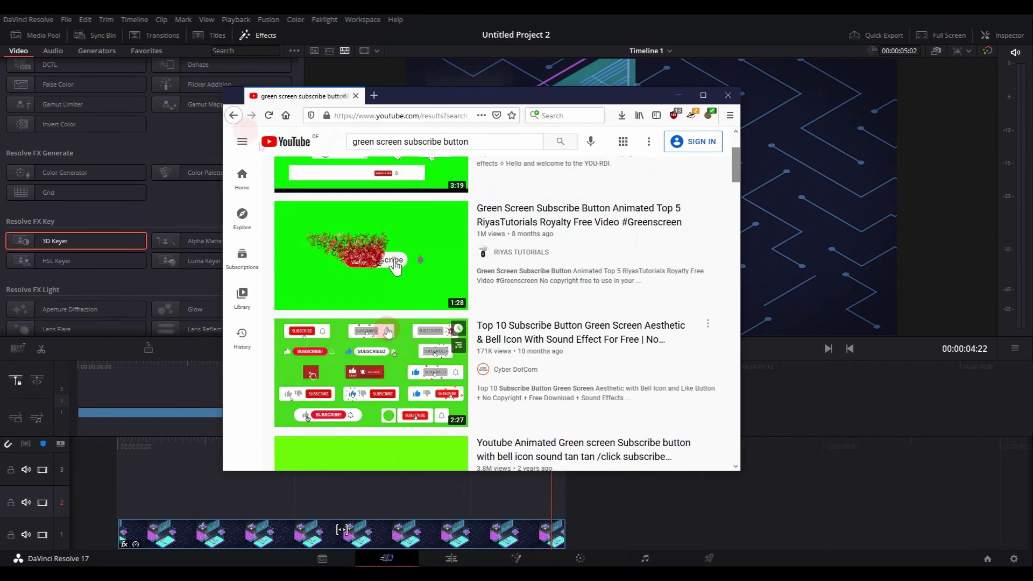
scroll(425, 269, "down", 5)
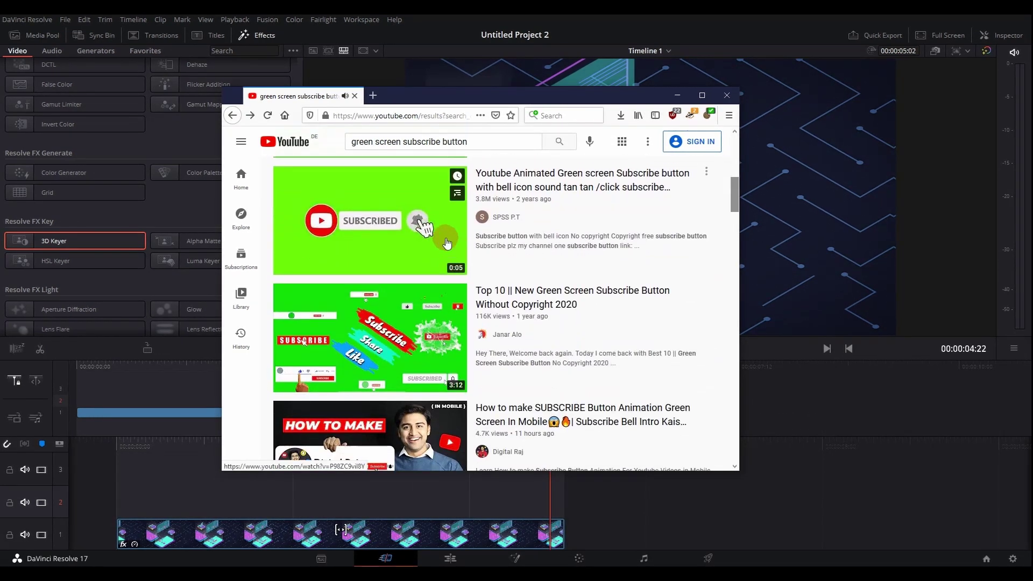
left_click(446, 244)
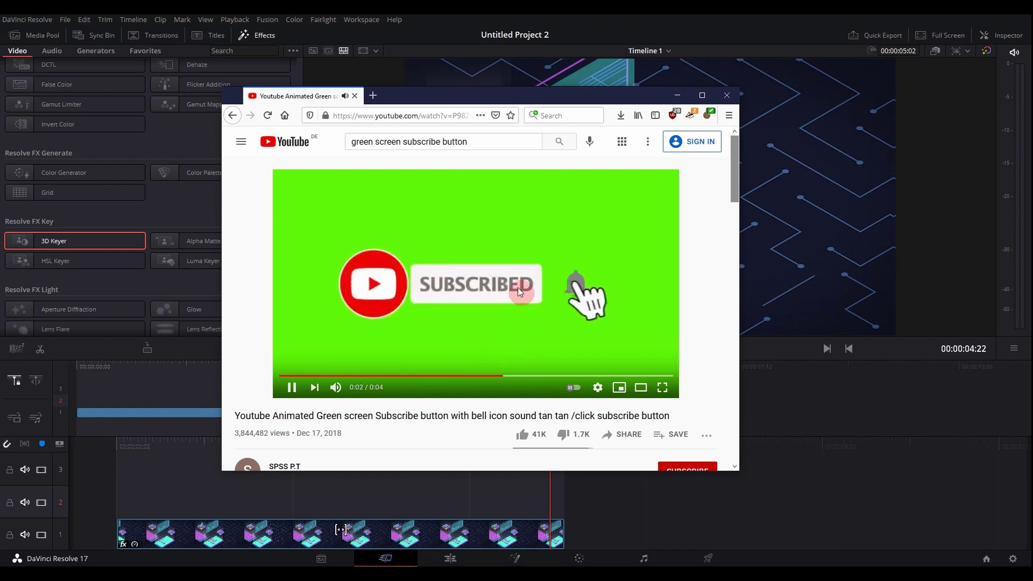
Check the copyright notes in the subscribe button video's description and return to the player
scroll(476, 267, "down", 1)
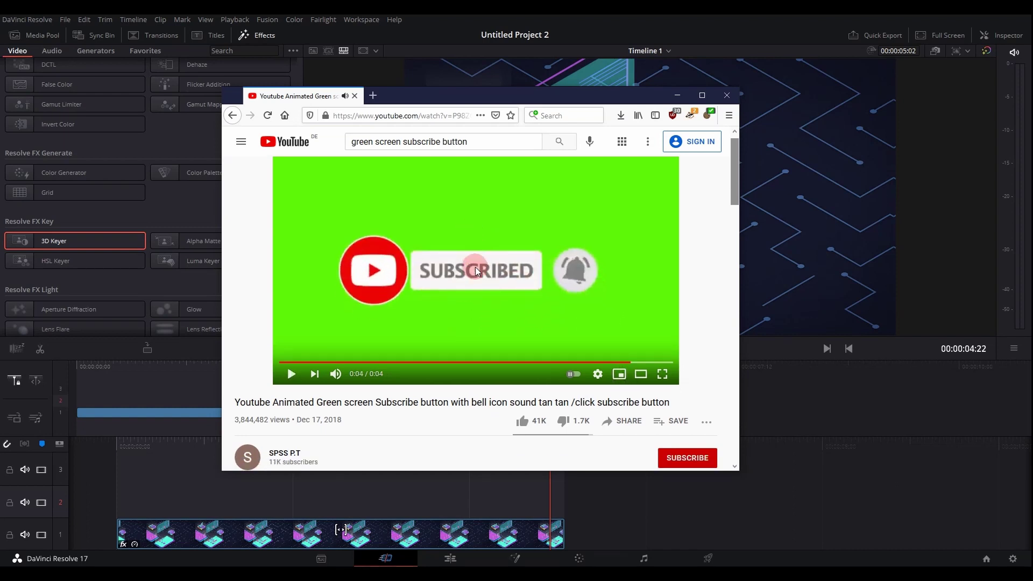
scroll(463, 291, "down", 2)
scroll(409, 377, "down", 1)
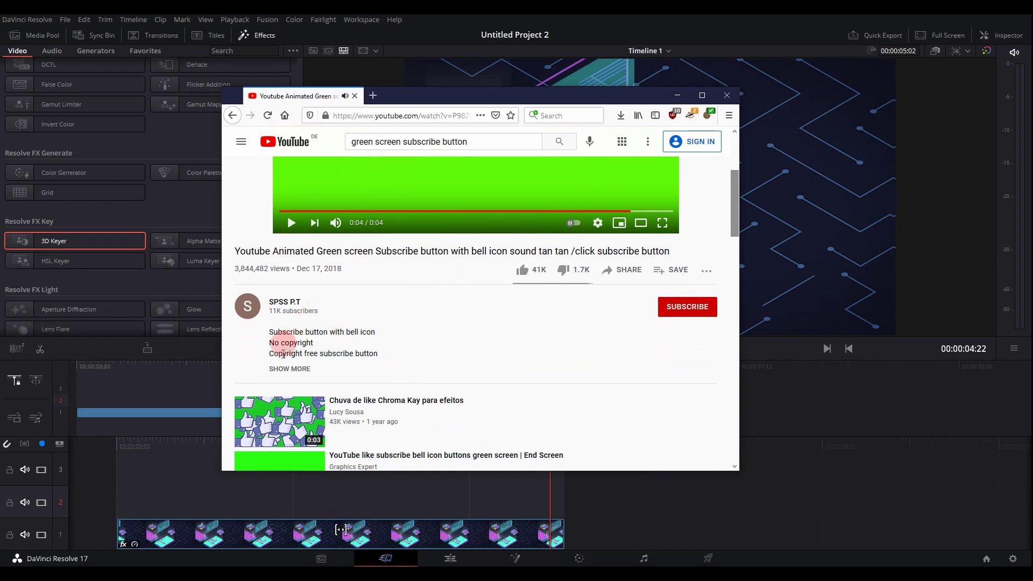
scroll(493, 364, "up", 3)
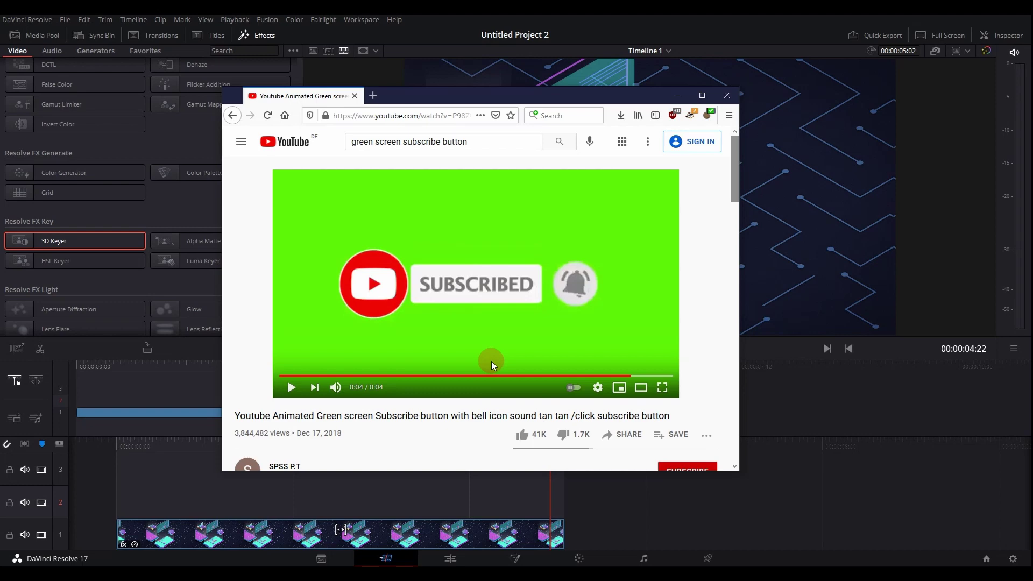
Open the stock footage site pexels.com in a new browser tab
left_click(374, 99)
type("pexels.com/")
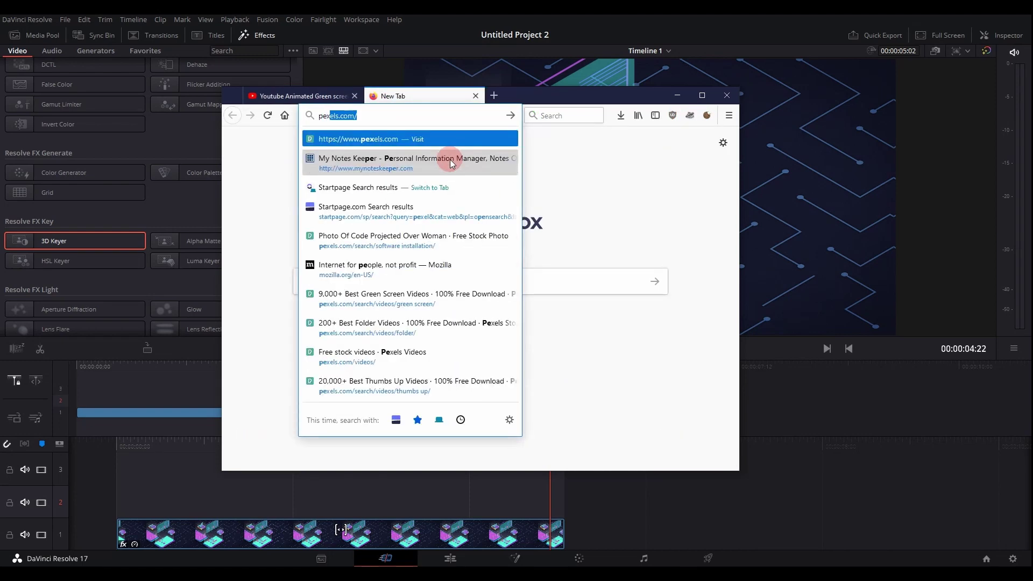
key("Return")
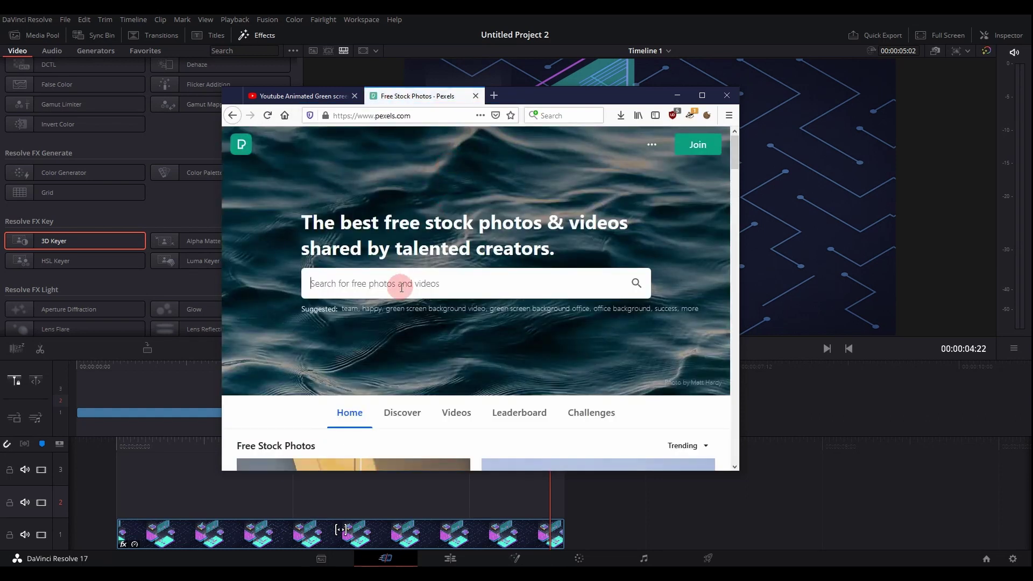
Search Pexels for "green screen" and limit the results to videos
left_click(463, 293)
type("green screen")
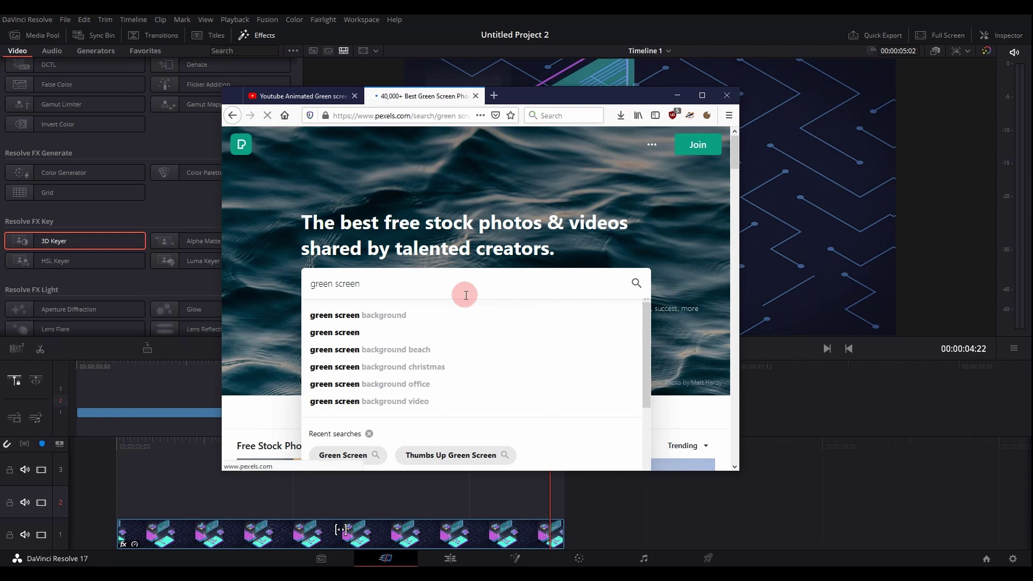
key("Return")
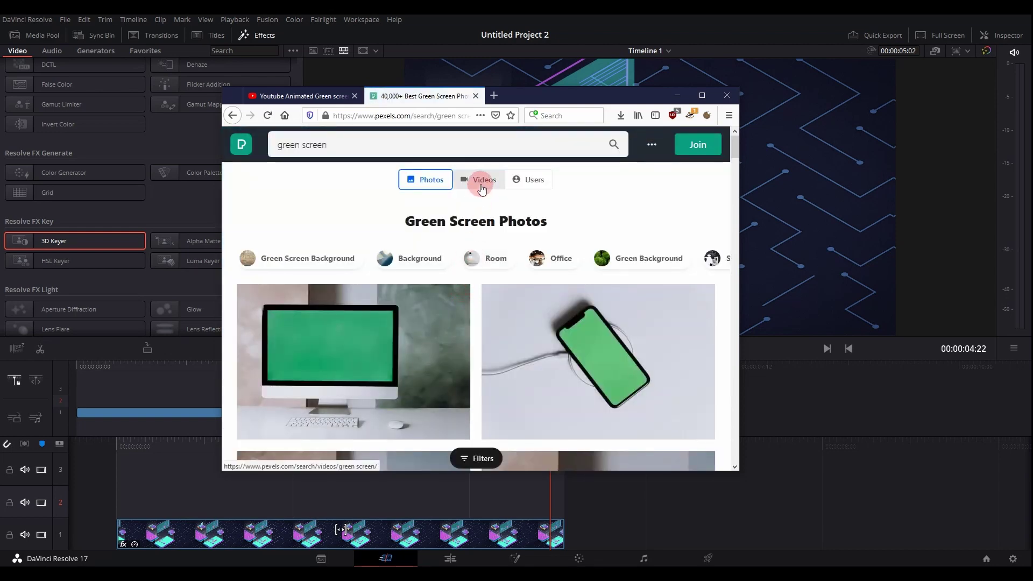
left_click(477, 180)
scroll(430, 253, "down", 2)
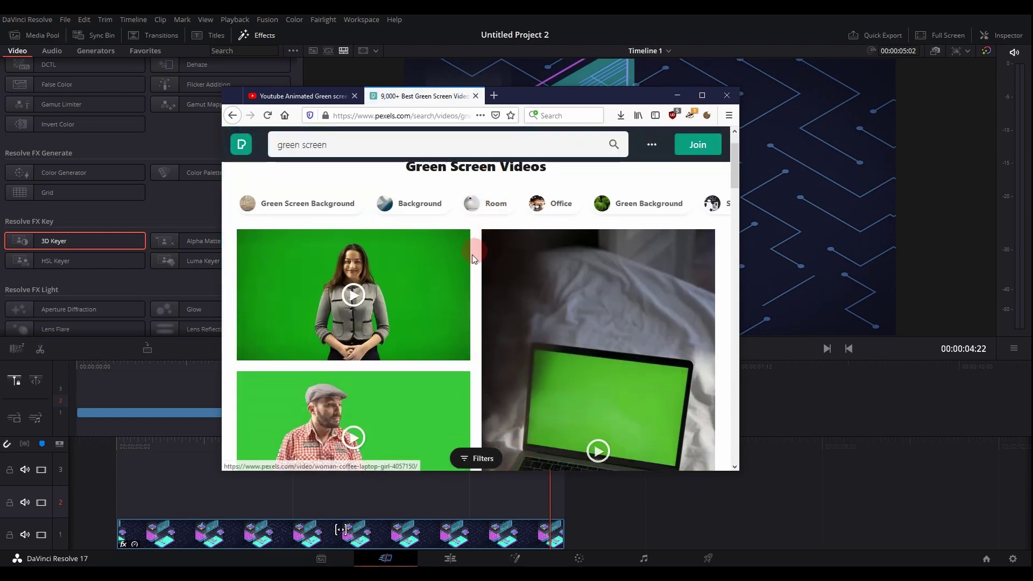
Open the first green screen video, showing a woman in a grey jacket, and pause its preview
left_click(358, 301)
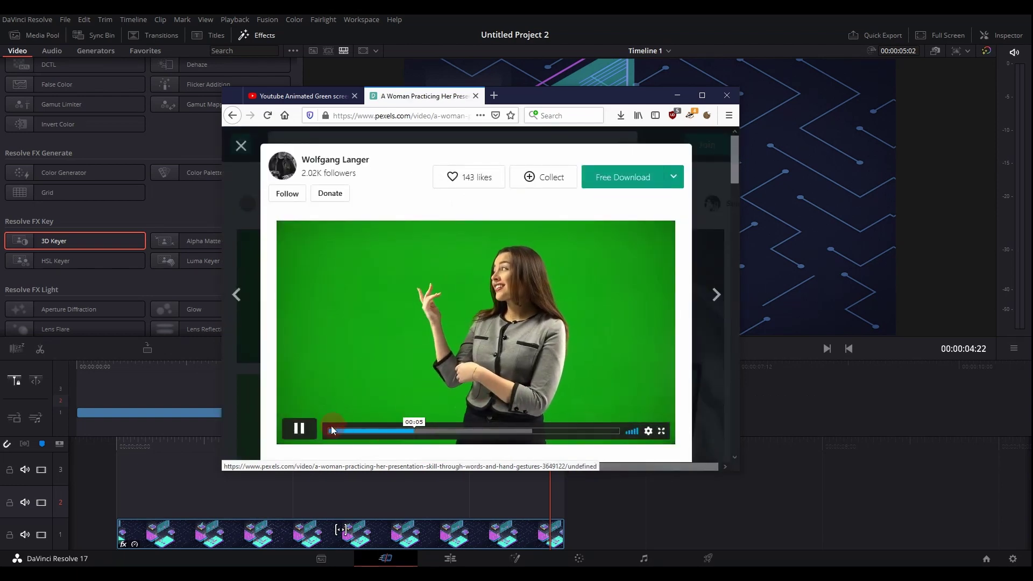
left_click(299, 428)
Examine the video's information and licence terms, highlighting the usage and attribution lines
scroll(475, 338, "down", 5)
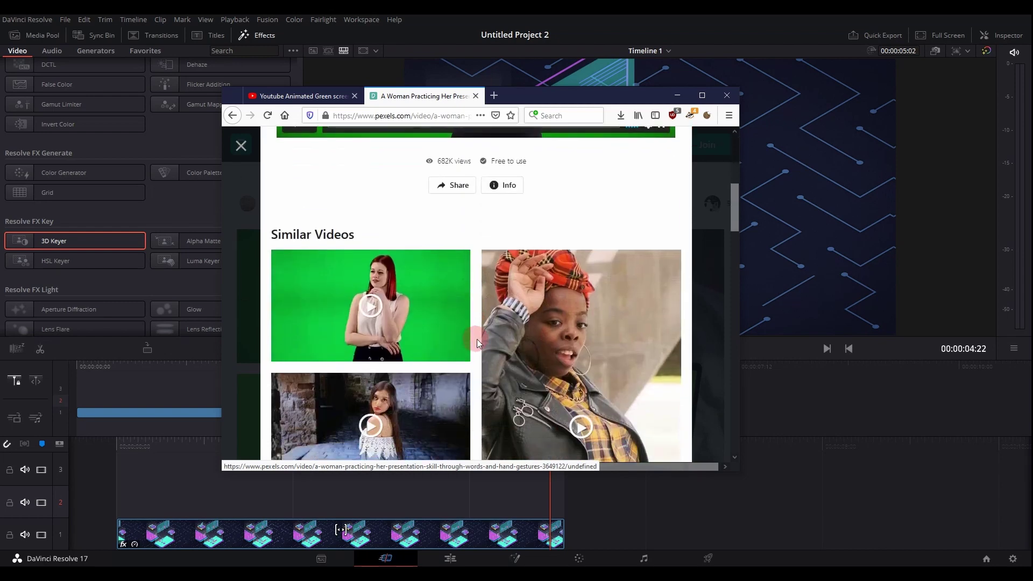
scroll(463, 342, "up", 3)
left_click(506, 368)
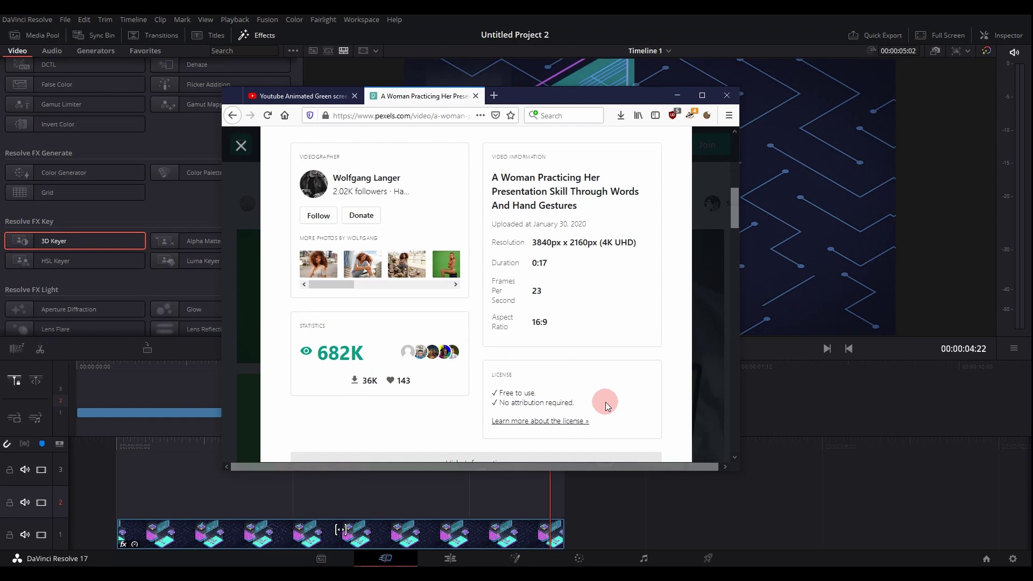
left_click_drag(588, 403, 481, 393)
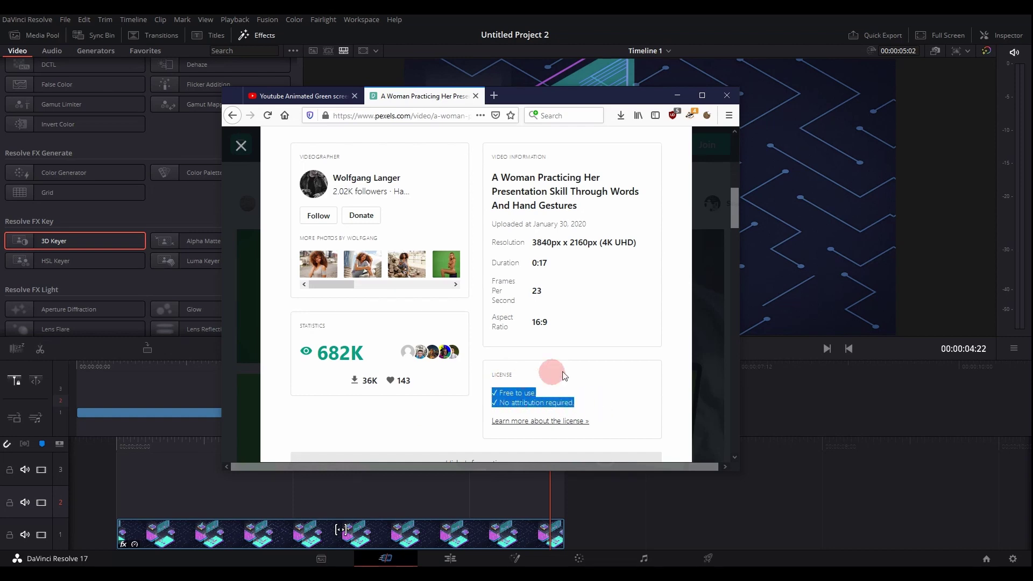
scroll(651, 337, "up", 5)
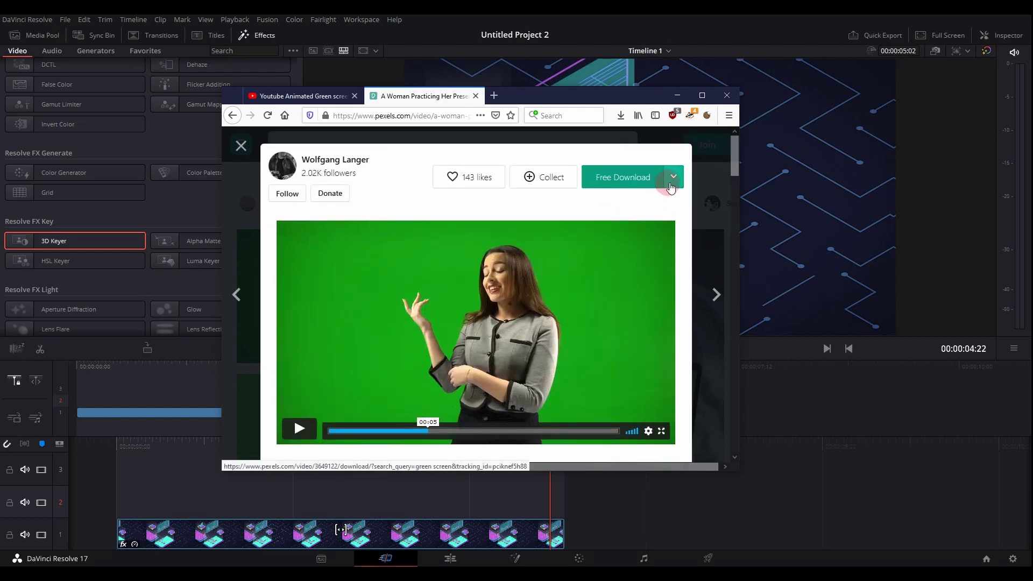
Download the video in Full HD (1920 x 1080), save the file, and close the video page and browser
left_click(672, 183)
left_click(598, 271)
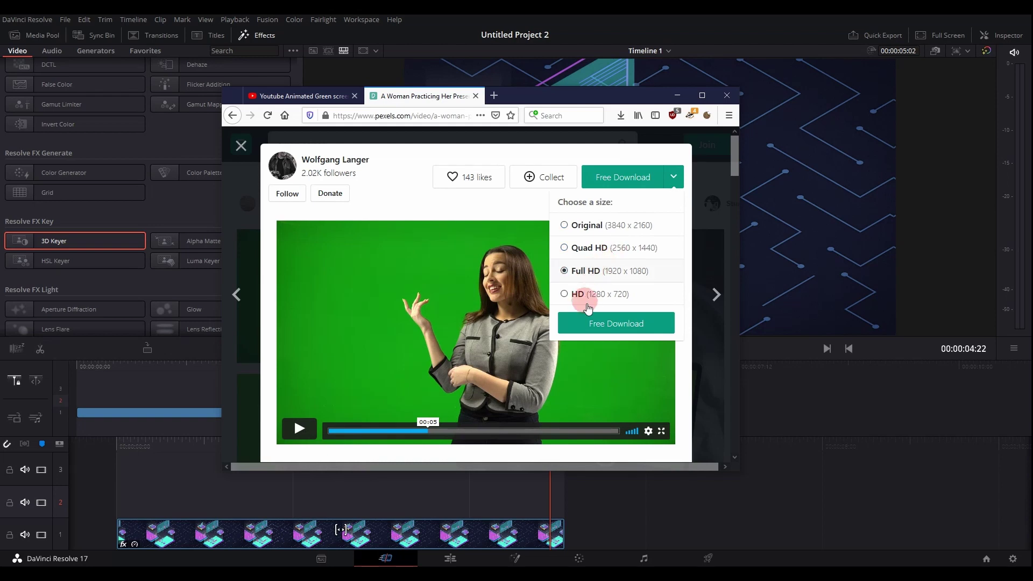
left_click(660, 328)
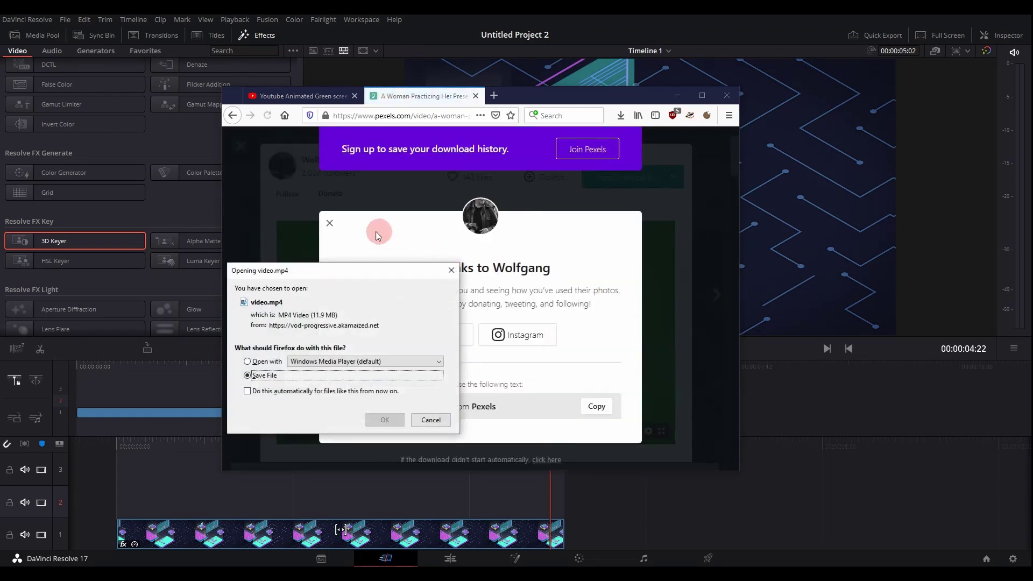
left_click(329, 224)
left_click(389, 421)
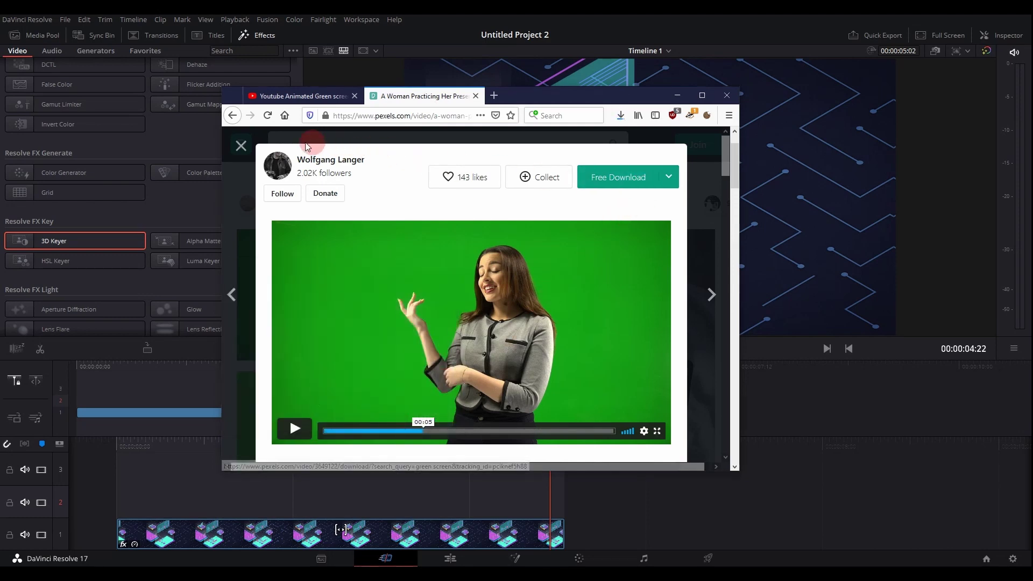
left_click(241, 146)
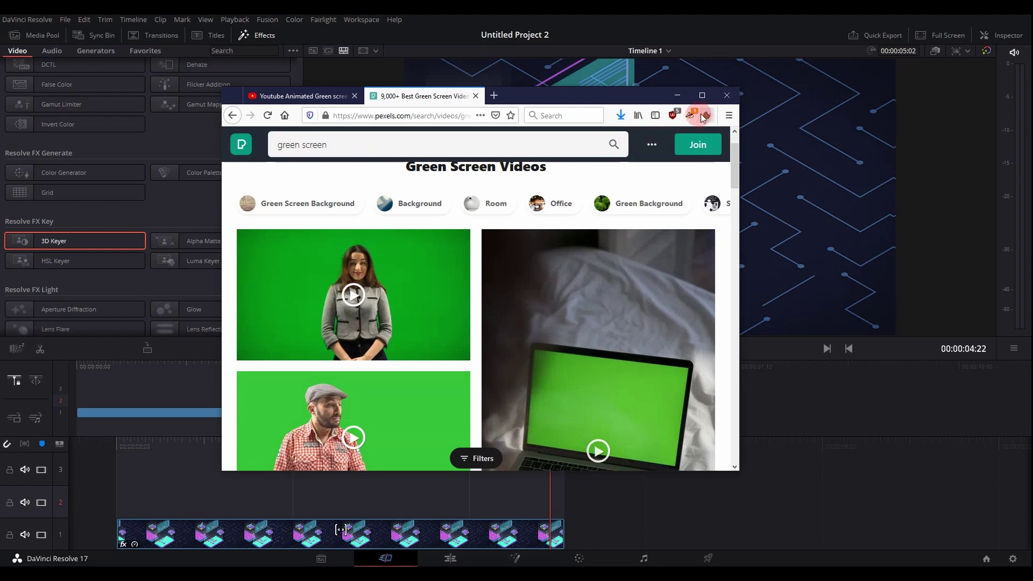
left_click(728, 101)
Place video.mp4 from the Downloads folder on track 3 above the background clip and close the folder window
left_click(460, 304)
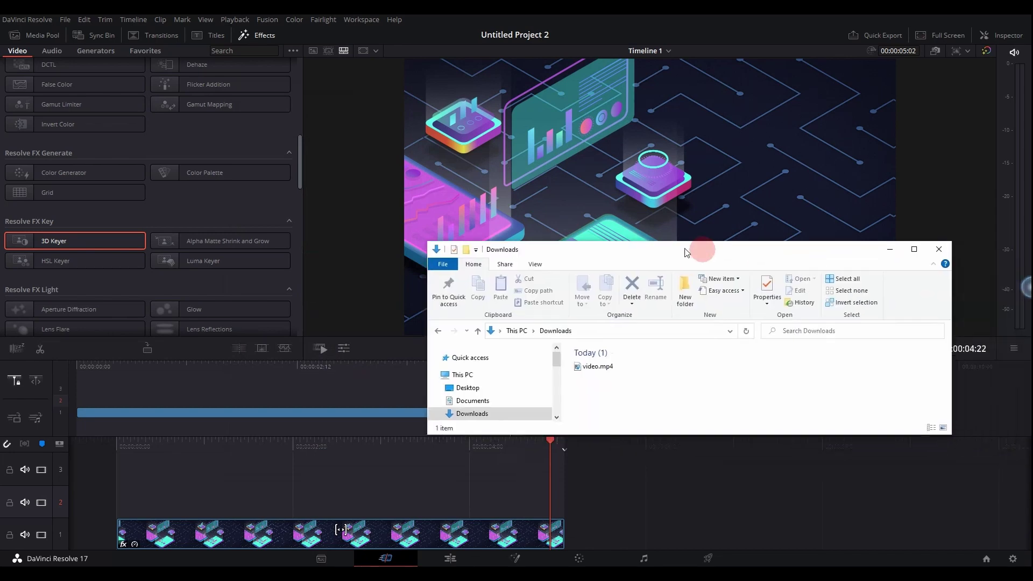
left_click_drag(705, 246, 231, 387)
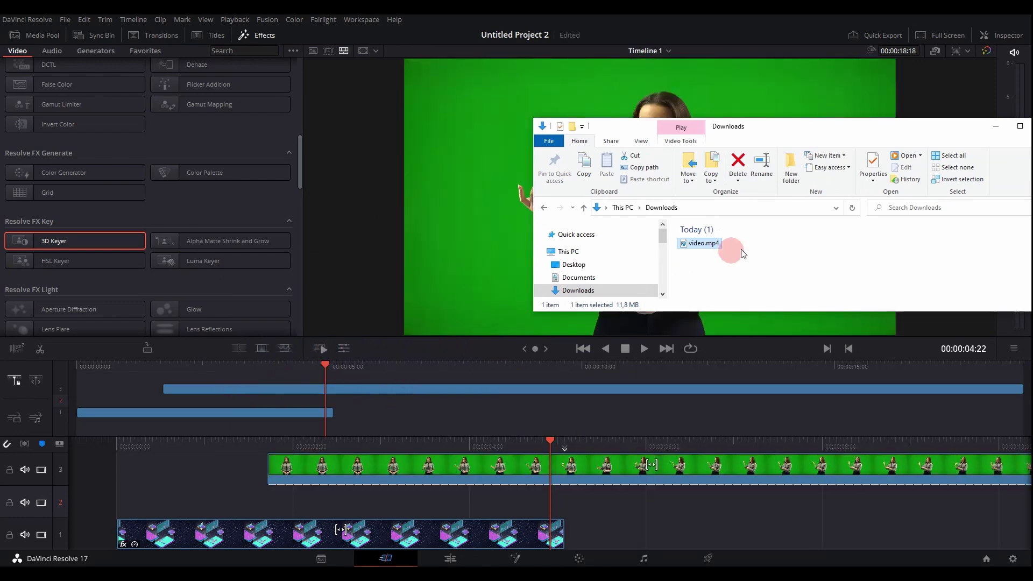
left_click(1032, 126)
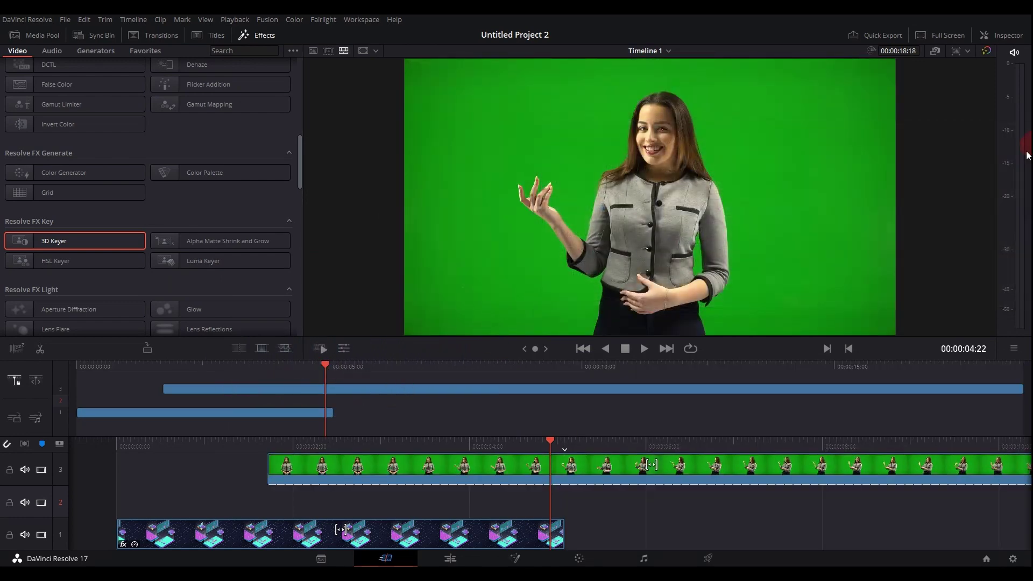
Move the playhead back before the green screen clip and play the timeline to preview where it starts
left_click_drag(334, 366, 116, 373)
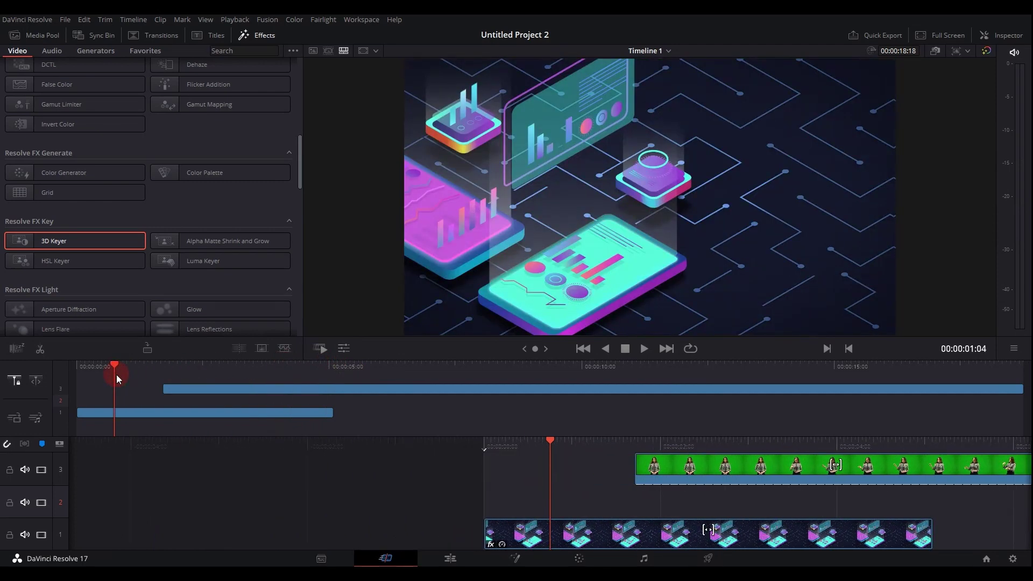
left_click(186, 456)
key("space")
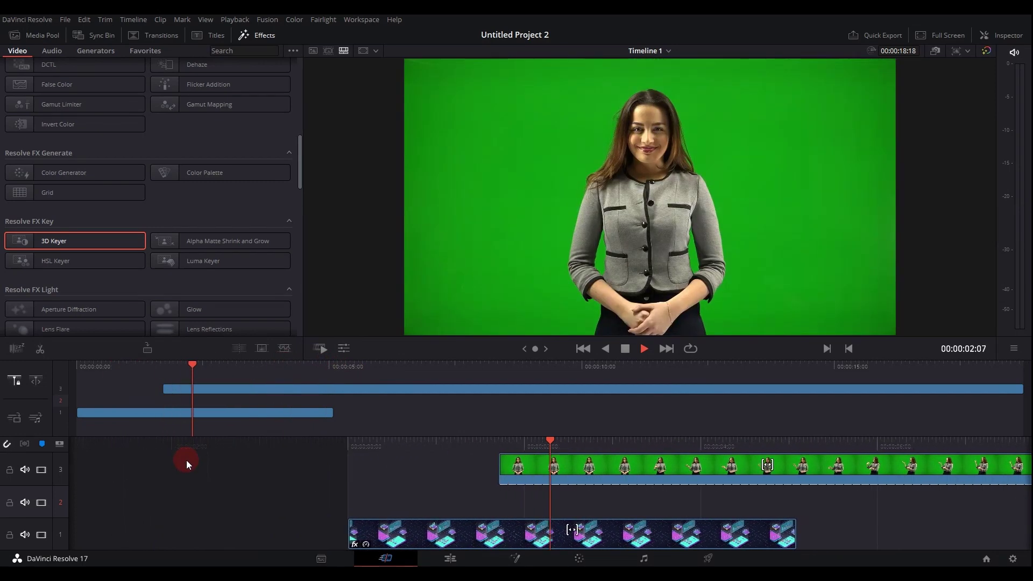
key("space")
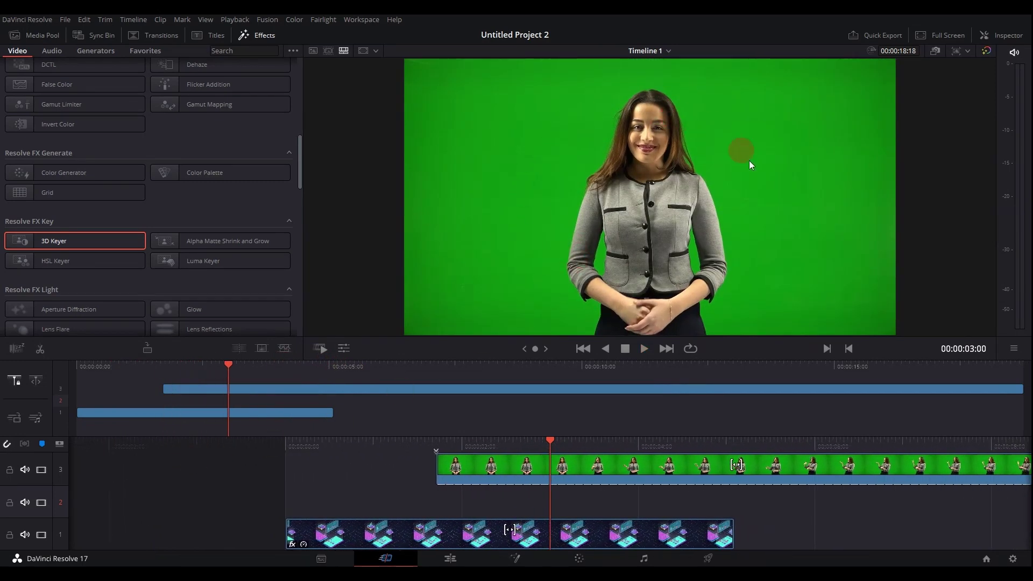
Trim the end of the green screen clip on track 3 to about 00:00:04:11, before the background clip ends
left_click(696, 496)
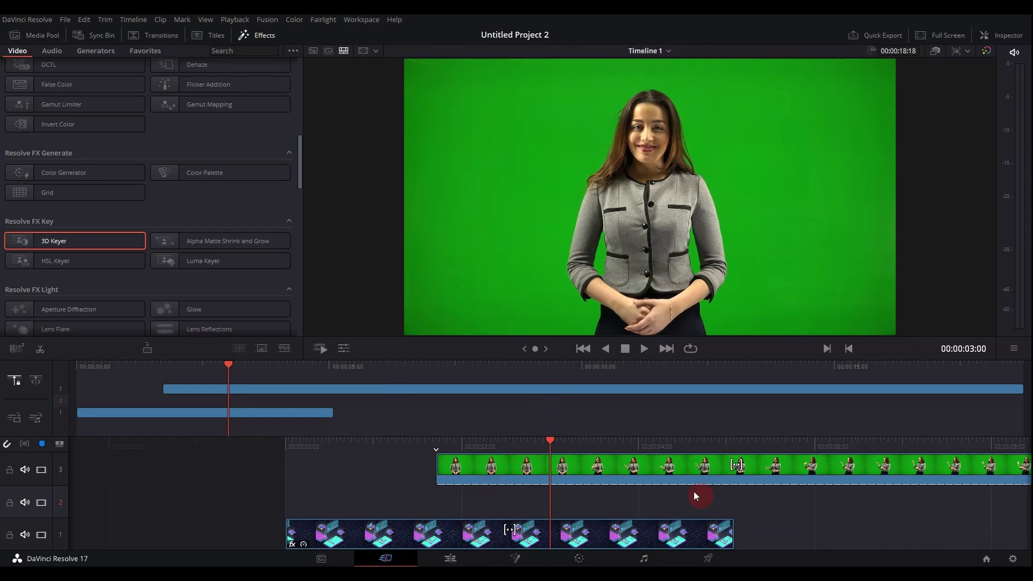
left_click_drag(1022, 389, 306, 392)
left_click(450, 390)
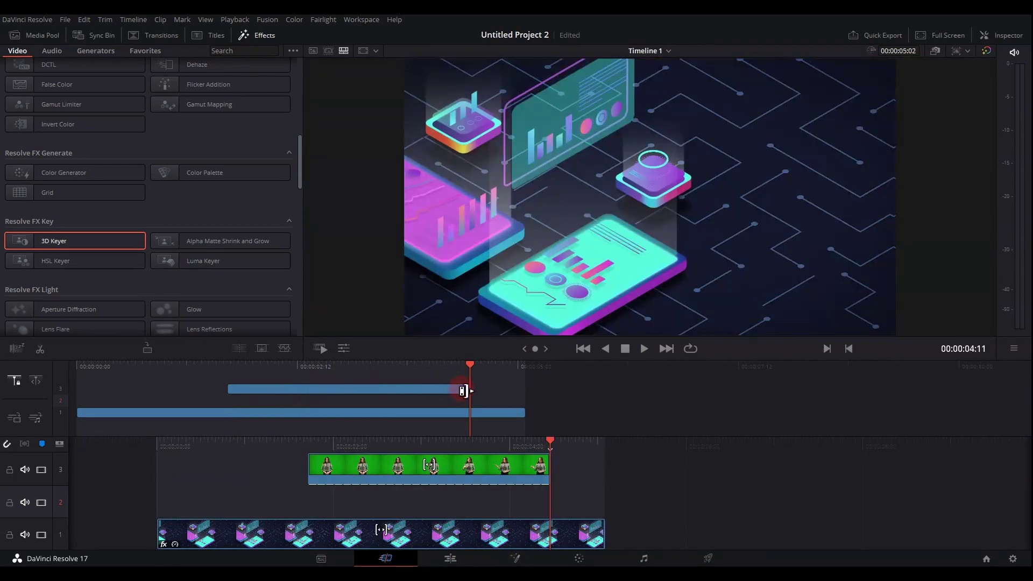
Trim the end of the green screen clip on track 3 back further and park the playhead over it at 00:00:02:18
left_click_drag(463, 391, 417, 389)
left_click_drag(468, 366, 319, 364)
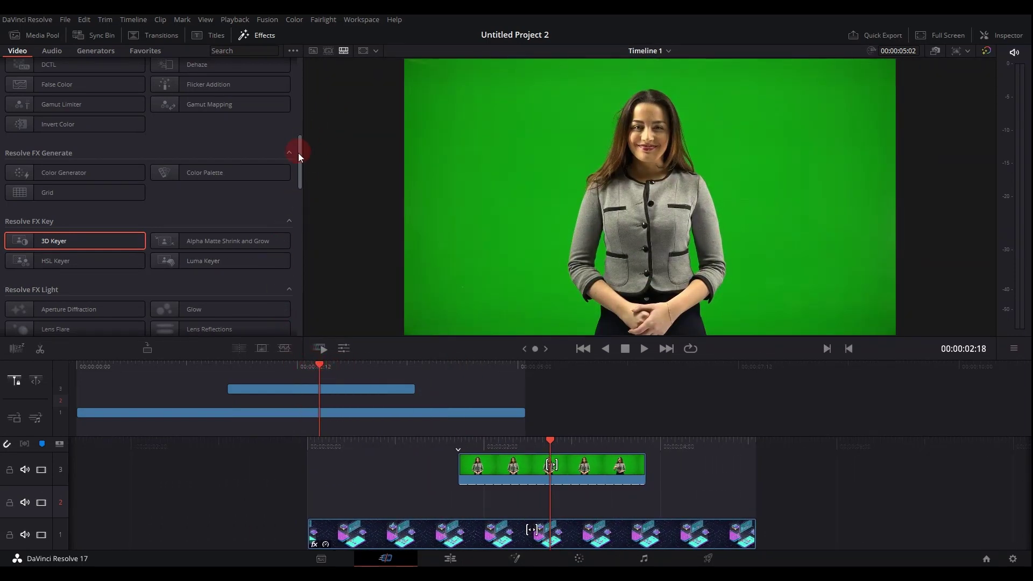
Apply the Resolve FX 3D Keyer to the green screen clip on track 3 and show its effect settings in the Inspector
left_click_drag(298, 158, 290, 72)
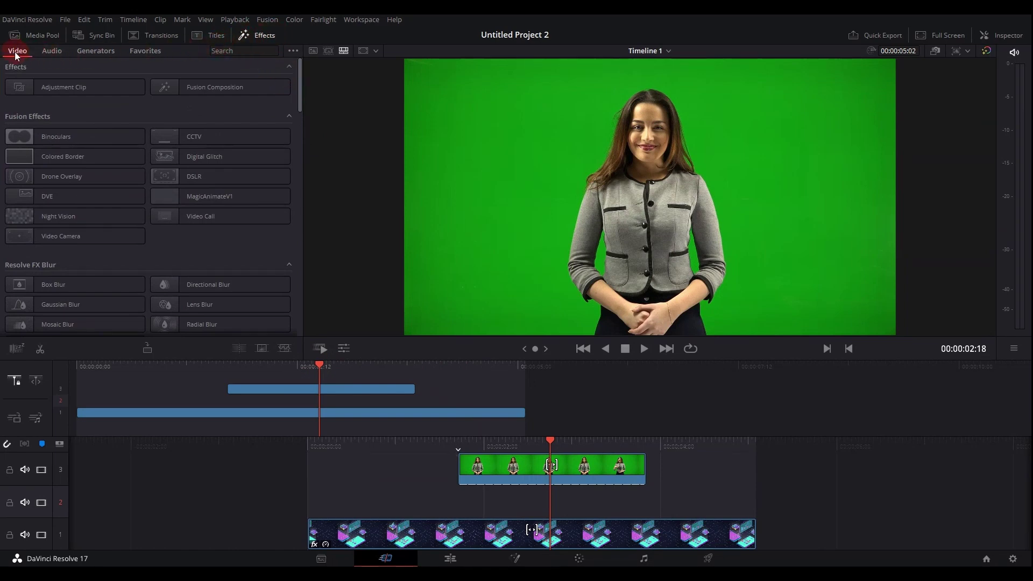
left_click_drag(299, 97, 283, 191)
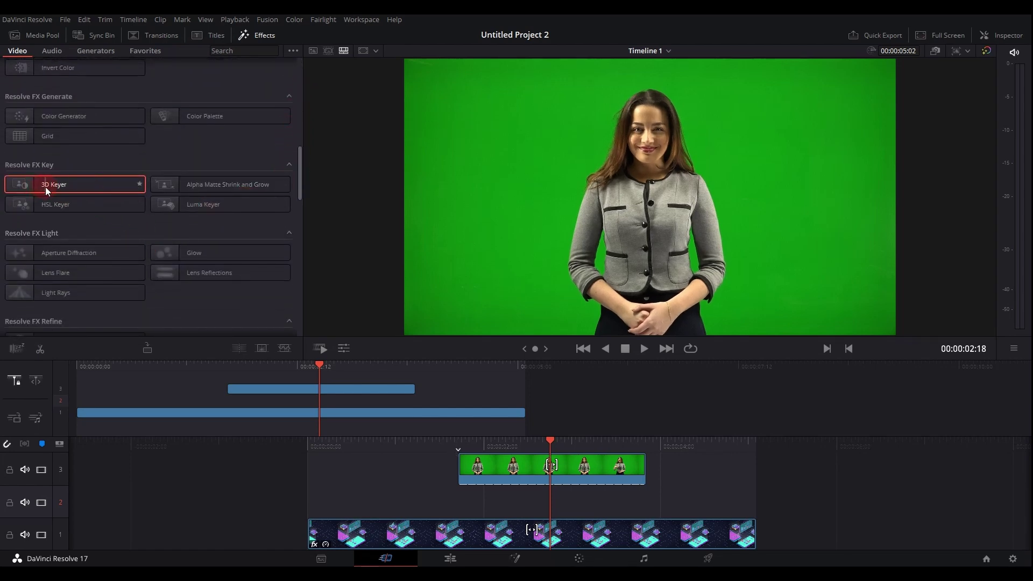
left_click_drag(45, 186, 506, 476)
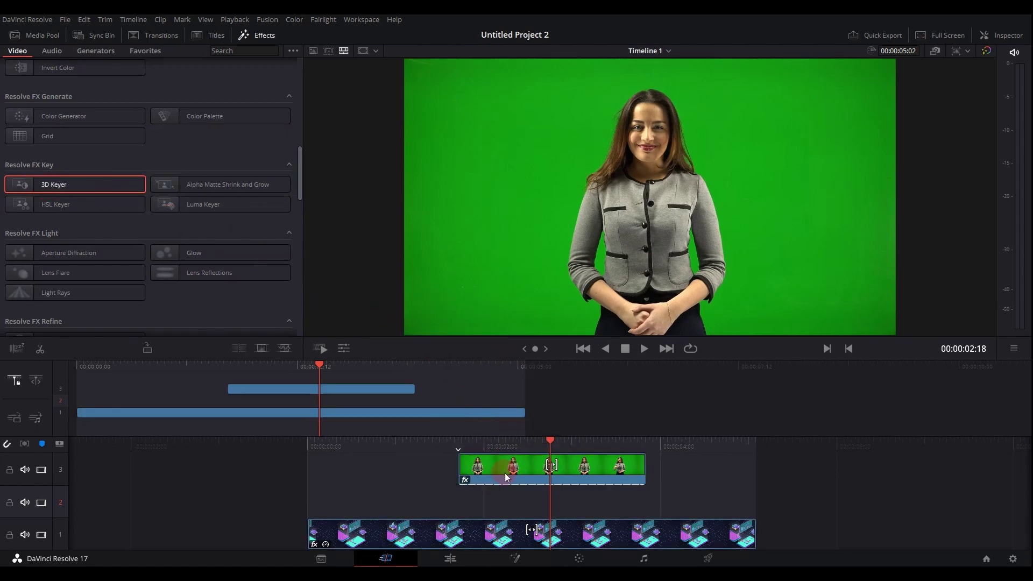
left_click(620, 473)
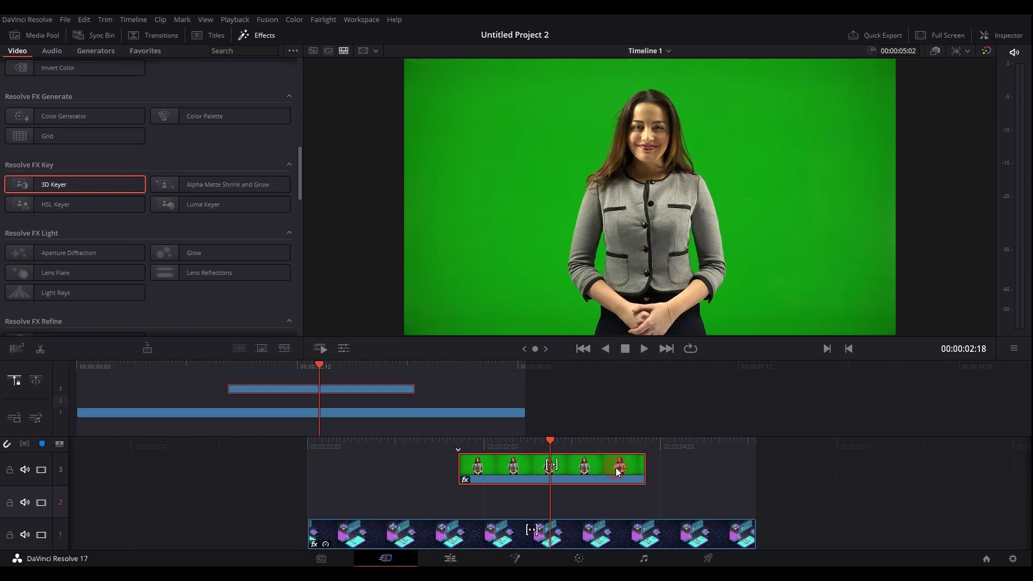
left_click(1007, 36)
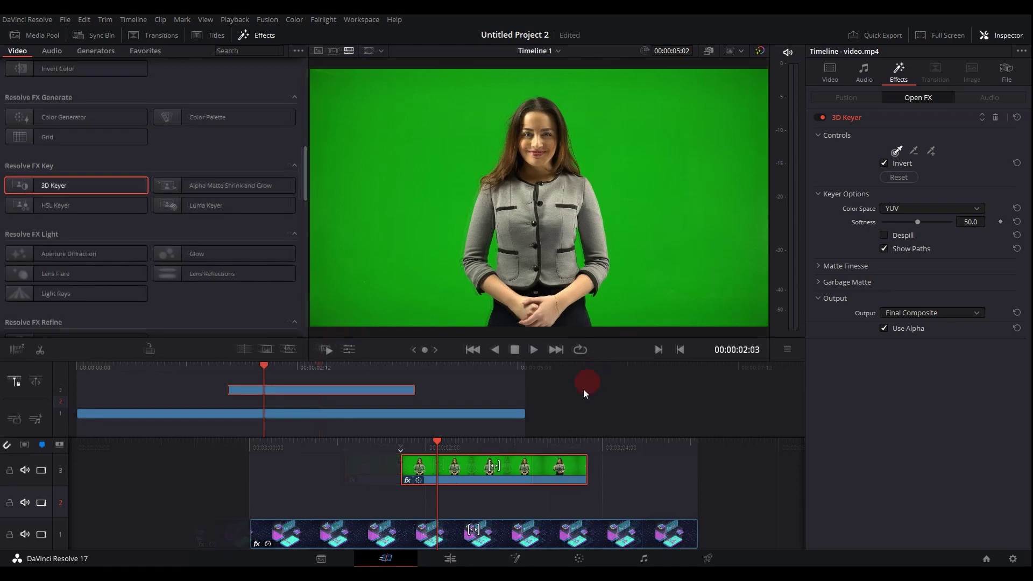
Switch to the Edit page and set the viewer's on-screen control to Open FX Overlay
left_click(451, 558)
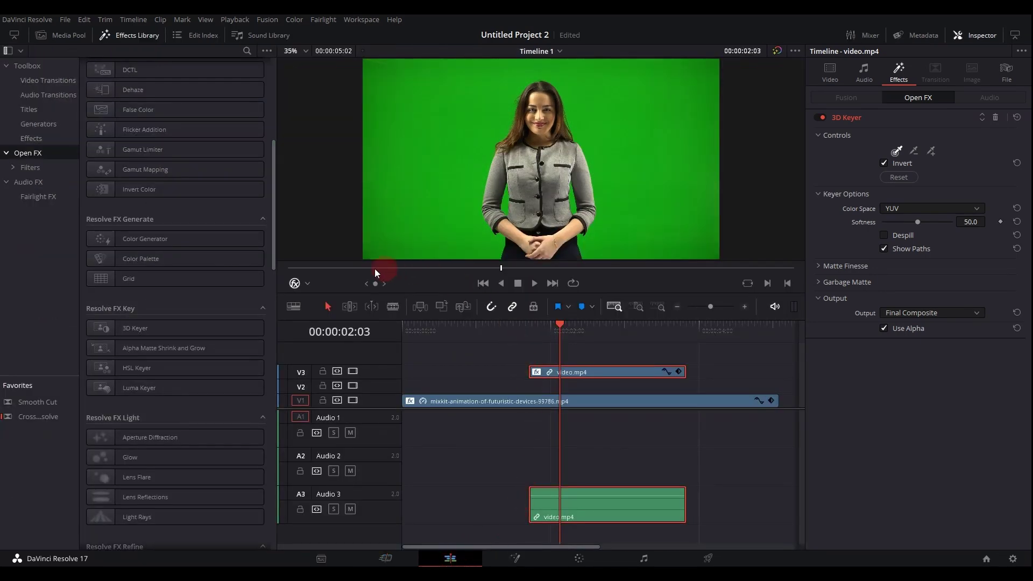
left_click(308, 284)
left_click(312, 296)
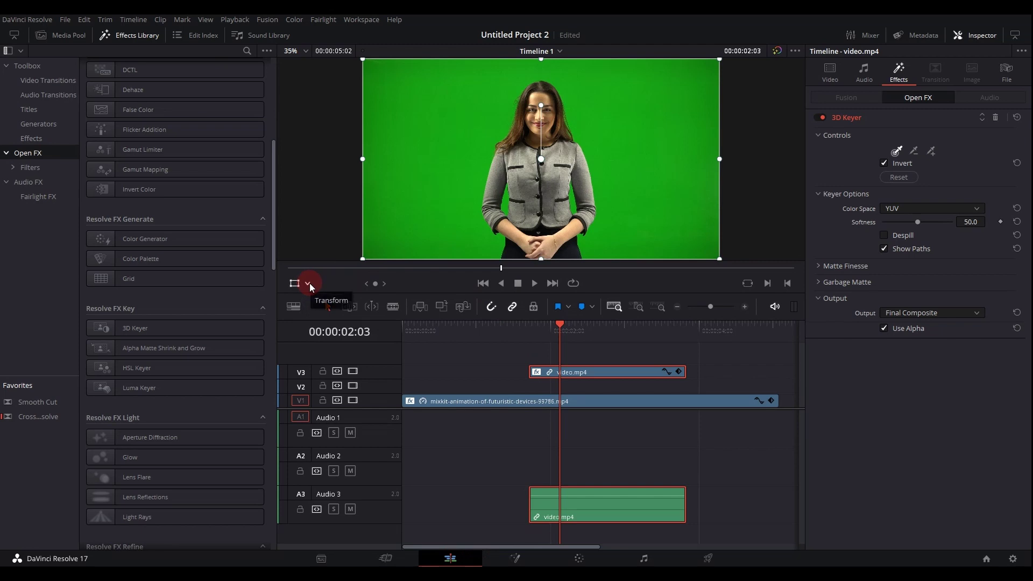
left_click(308, 284)
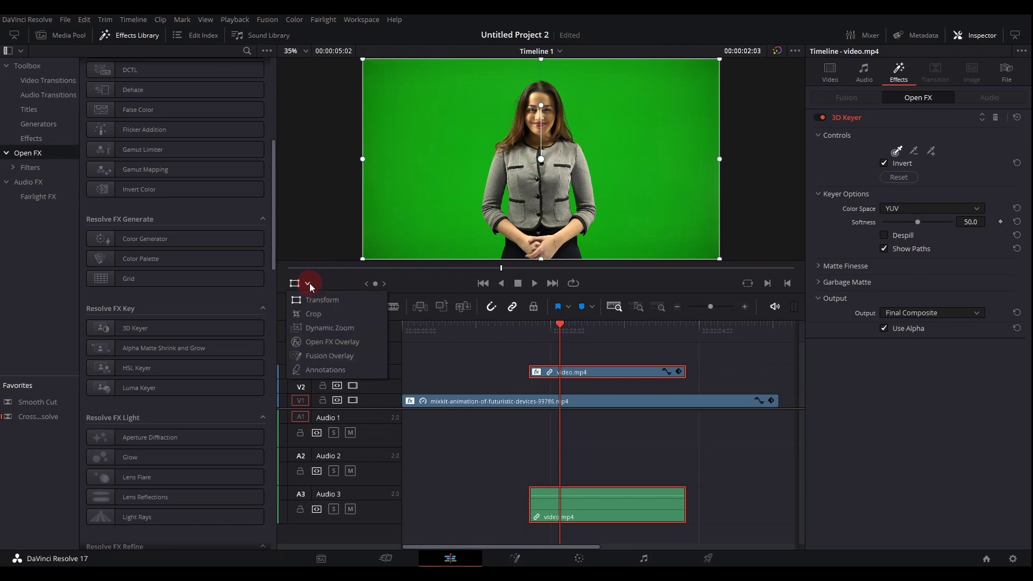
left_click(344, 343)
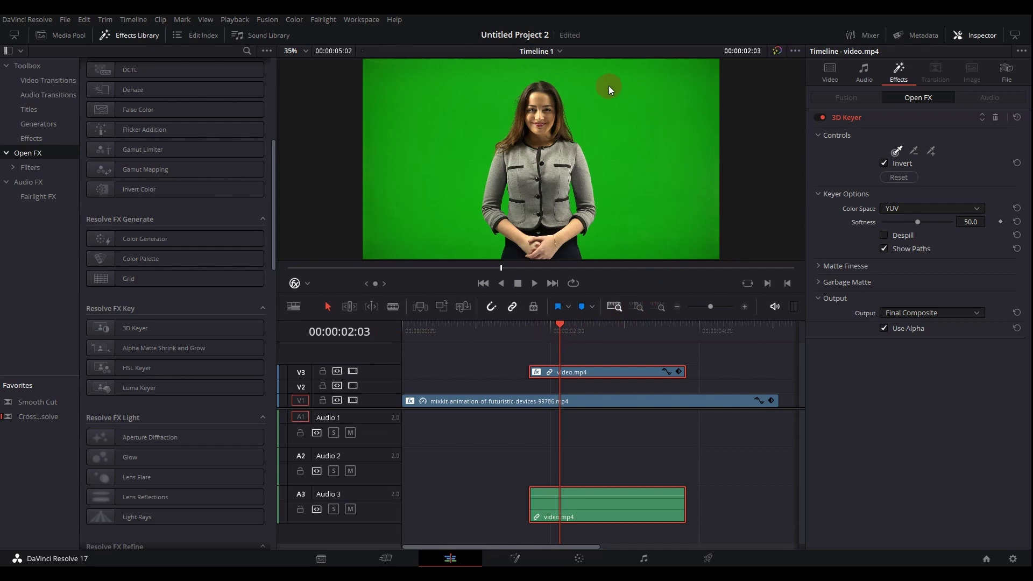
Key out the green with a curved stroke across the backdrop beside the woman, and enable Despill in the 3D Keyer
left_click_drag(644, 227, 644, 227)
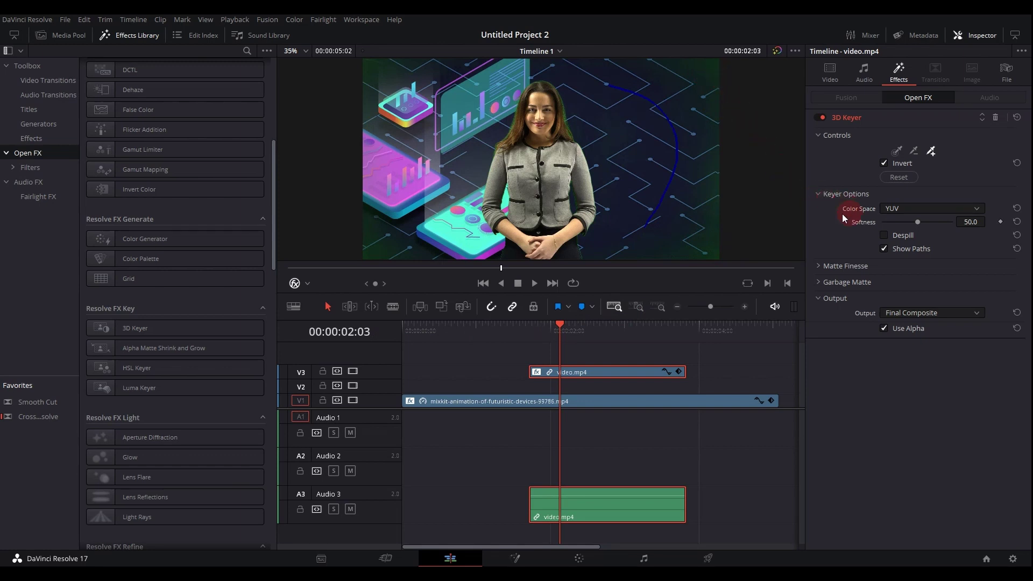
left_click(885, 236)
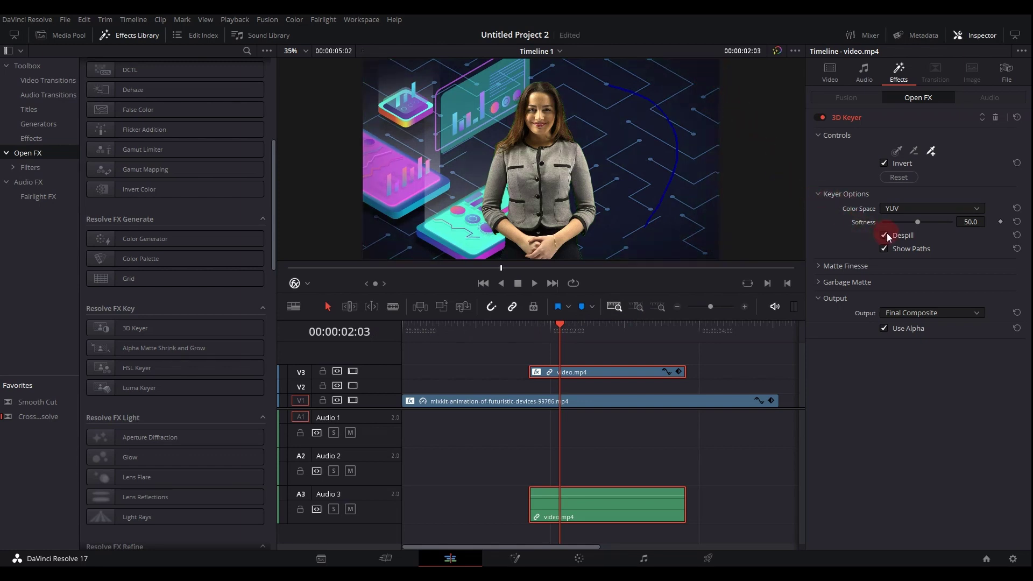
Expand the Matte Finesse settings and check the key in Alpha Highlight and Alpha Highlight B/W outputs, ending on Final Composite
left_click(819, 266)
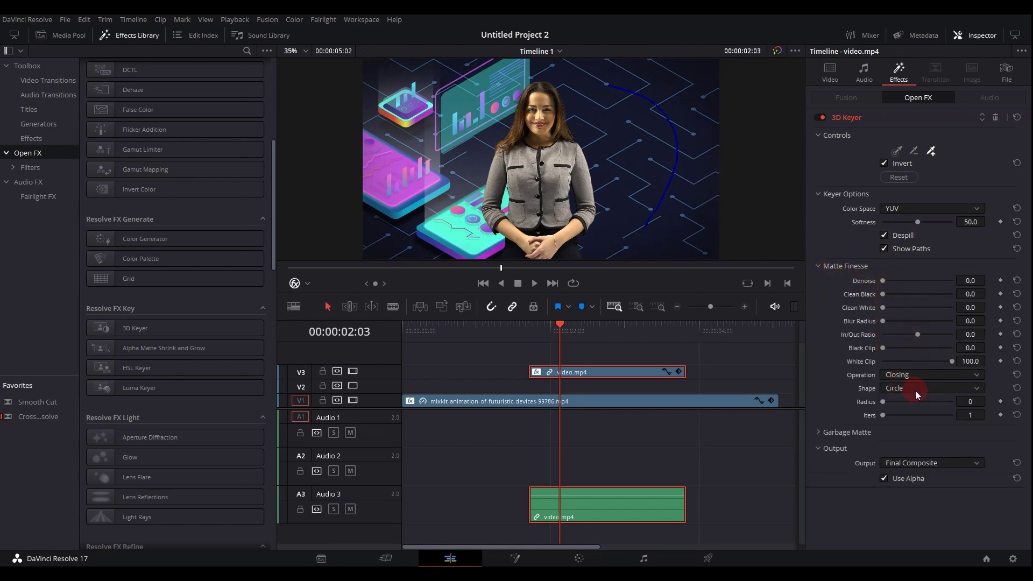
left_click(912, 462)
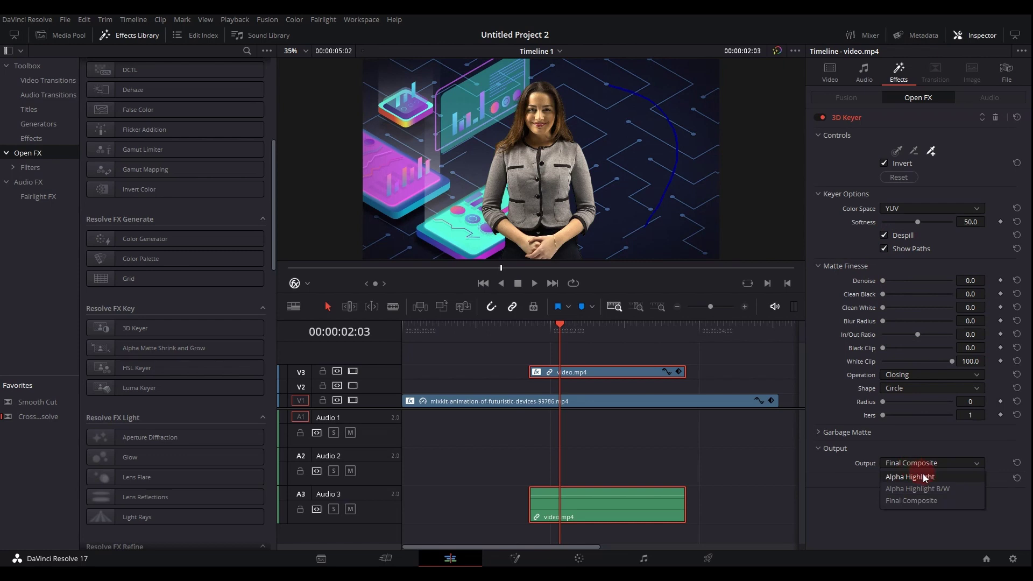
left_click(923, 477)
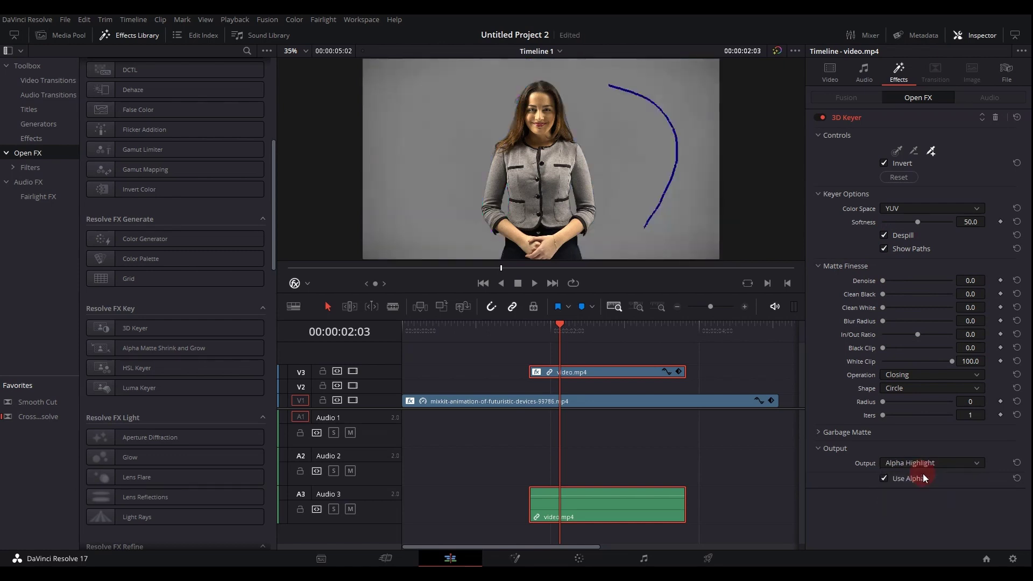
left_click(961, 465)
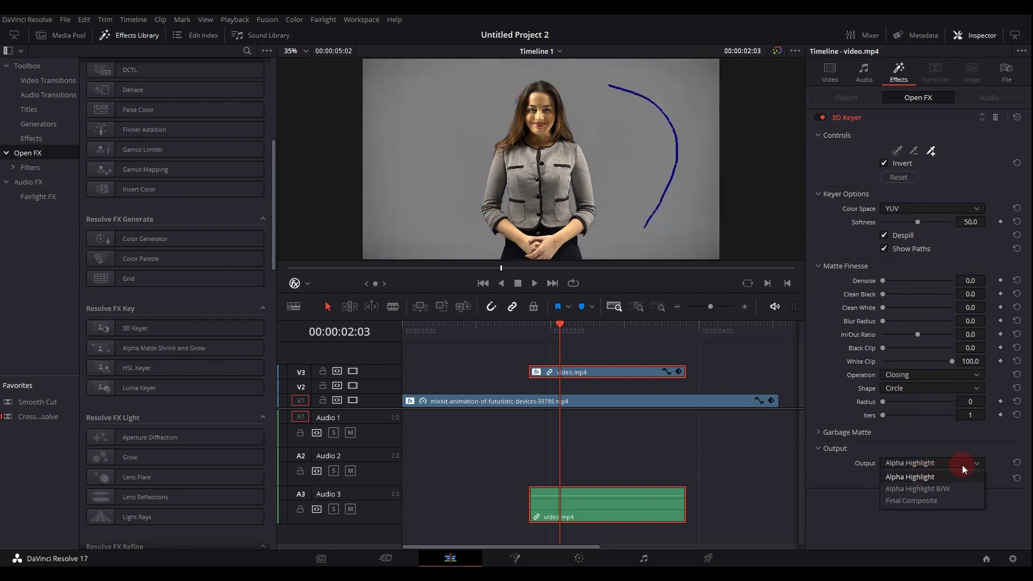
left_click(944, 484)
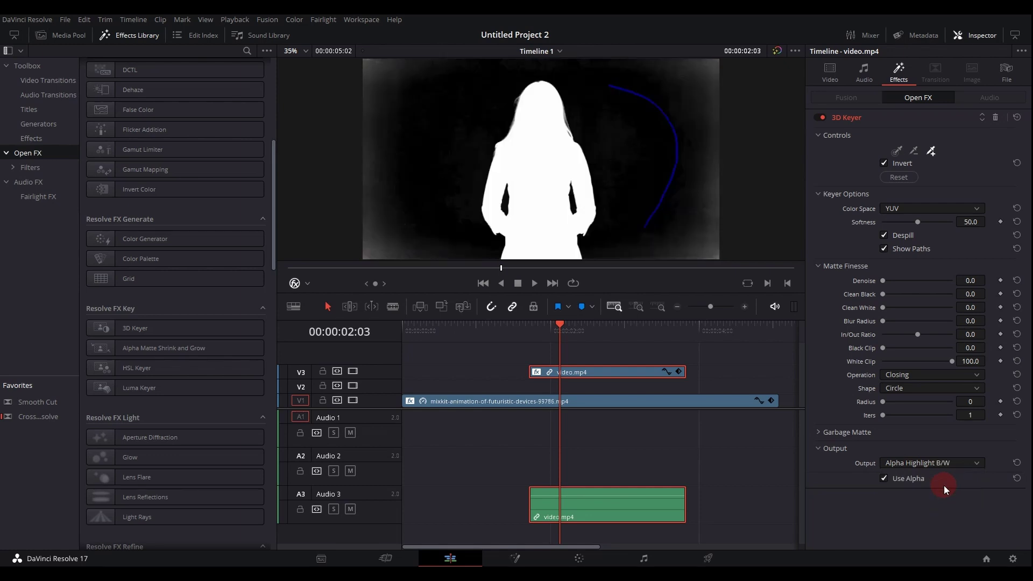
left_click(944, 463)
left_click(925, 500)
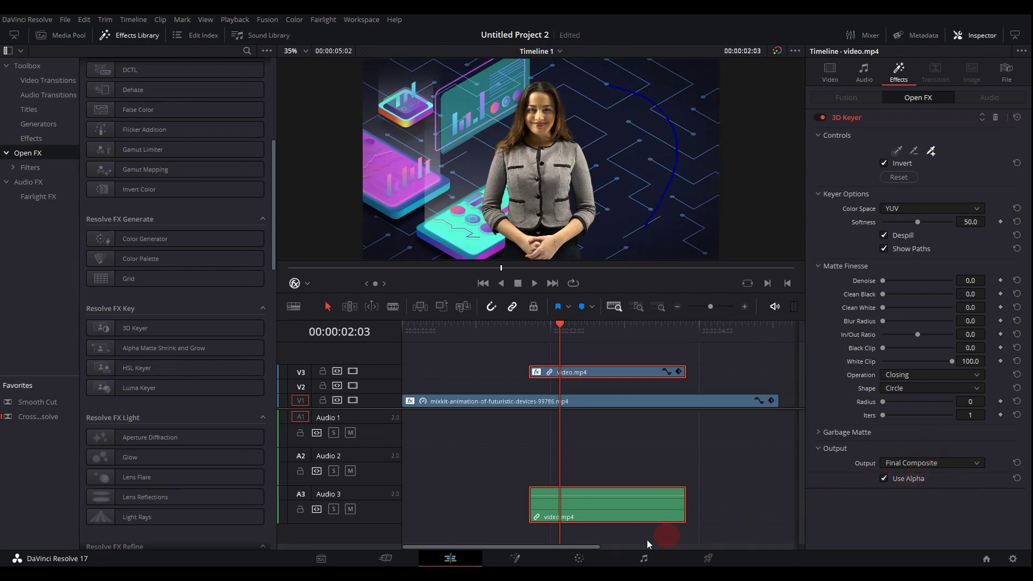
Return to the Cut page and play the timeline from its beginning to preview the keyed clip over the background
left_click(385, 558)
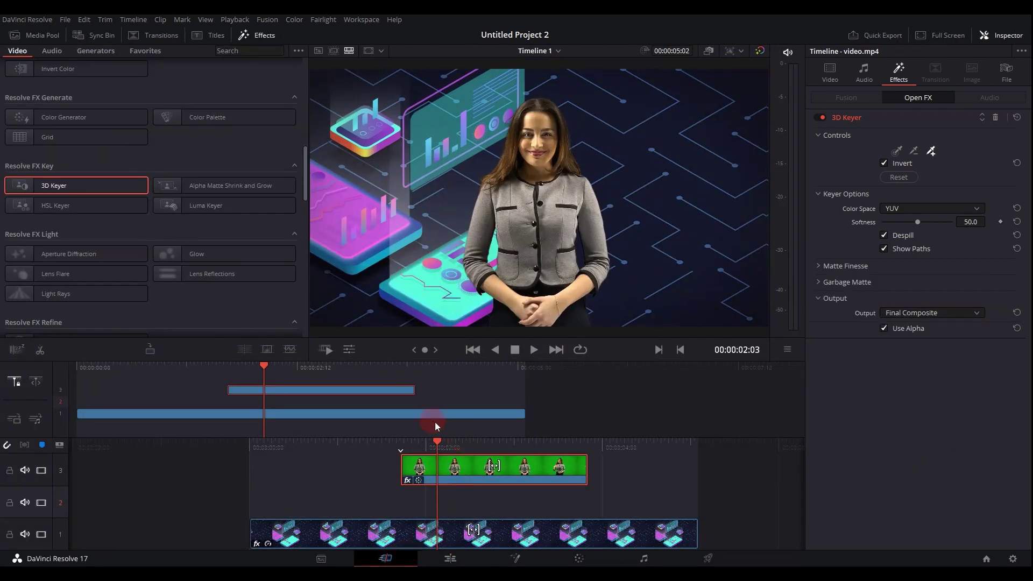
left_click_drag(265, 371, 84, 378)
key("space")
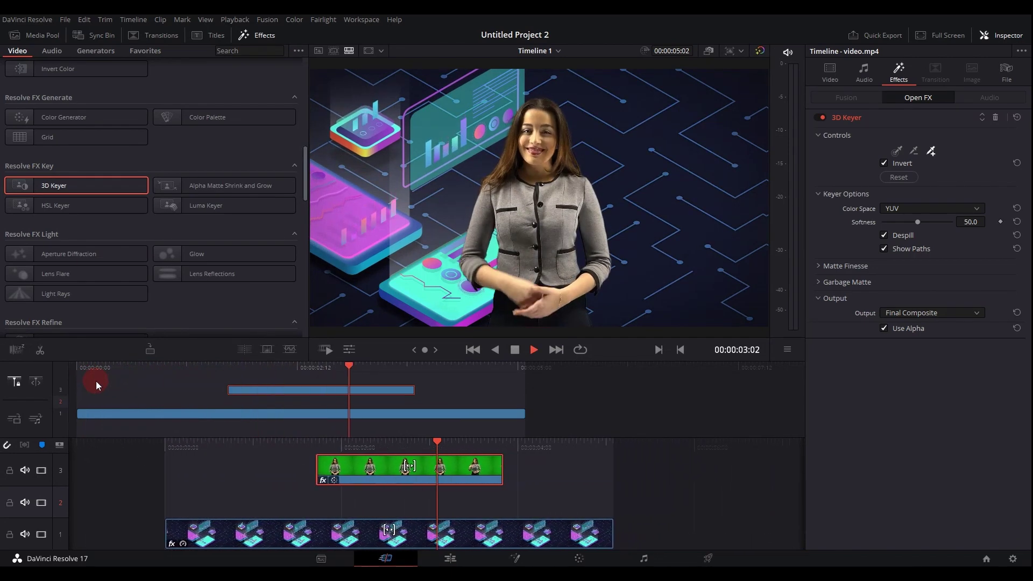
key("space")
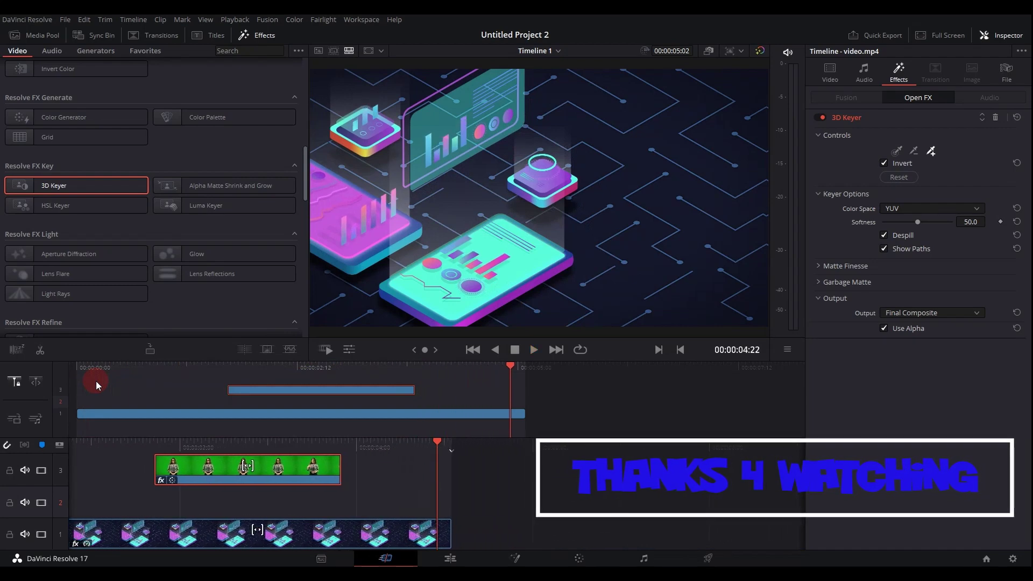